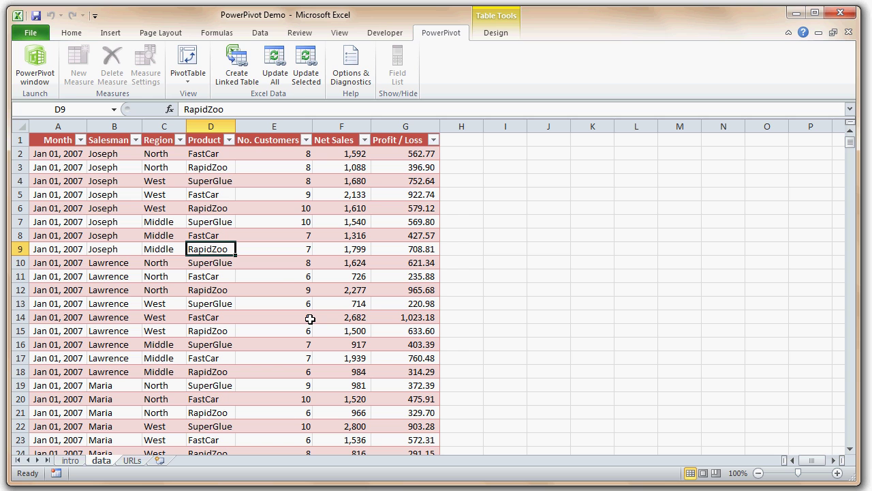
Examine the sales table's salesman, region and product columns and its customer, net sales and profit/loss figures.
{"action": "left_click", "coordinate": [102, 153]}
{"action": "left_click", "coordinate": [174, 148]}
{"action": "left_click", "coordinate": [208, 148]}
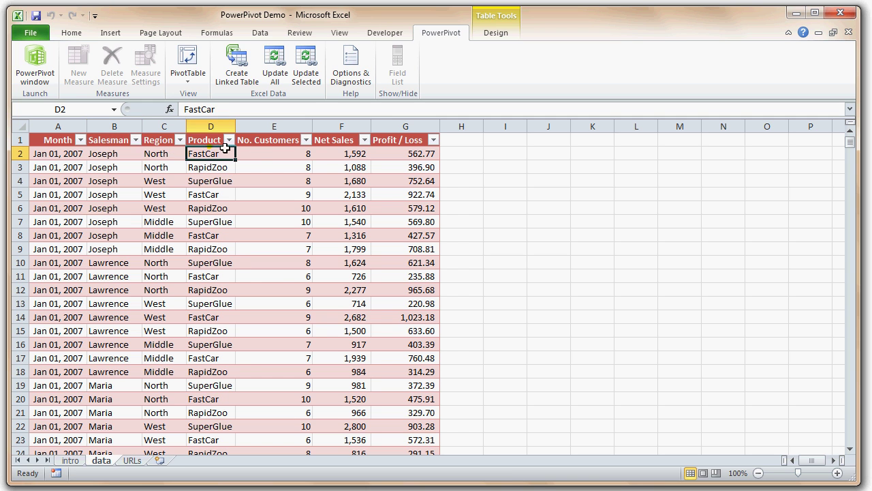
{"action": "left_click_drag", "start_coordinate": [262, 148], "coordinate": [397, 152]}
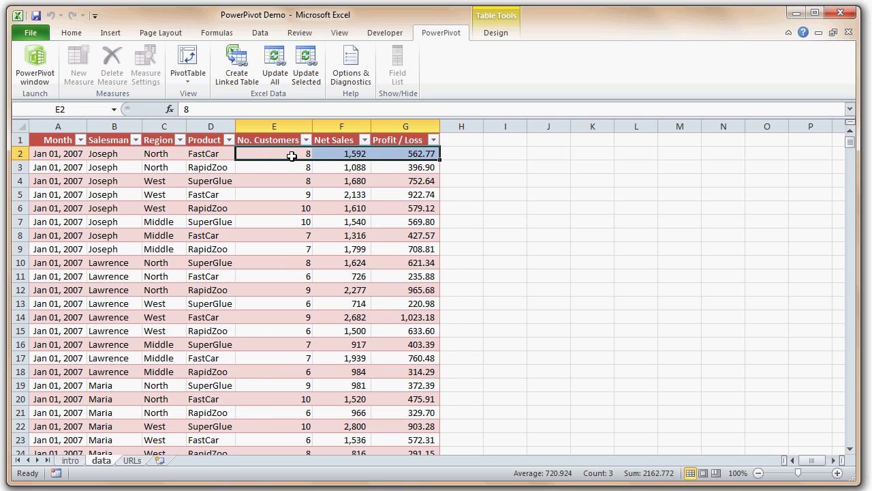
{"action": "left_click", "coordinate": [176, 181]}
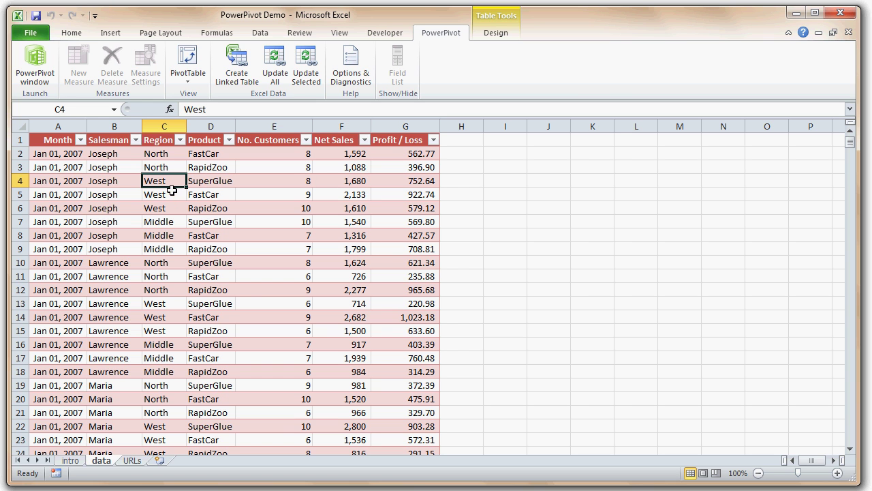
{"action": "left_click", "coordinate": [151, 219]}
{"action": "left_click", "coordinate": [99, 208]}
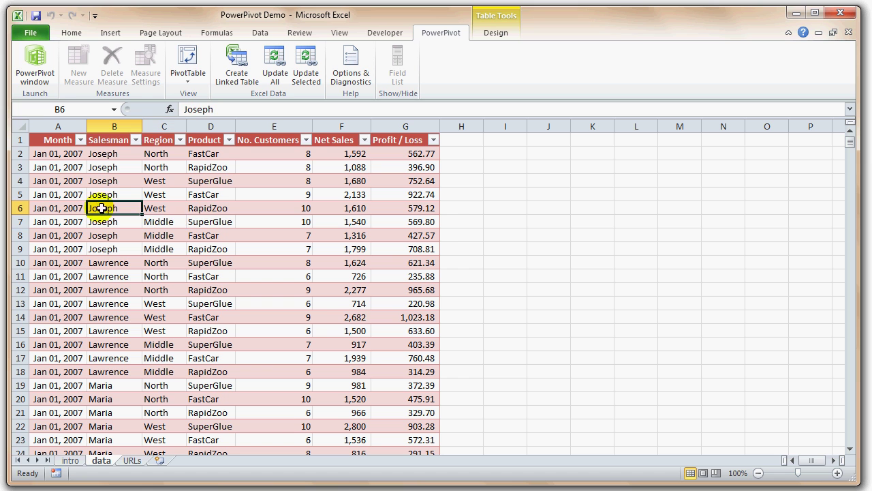
Insert a PowerPivot Four Charts layout on a new worksheet.
{"action": "left_click", "coordinate": [186, 75]}
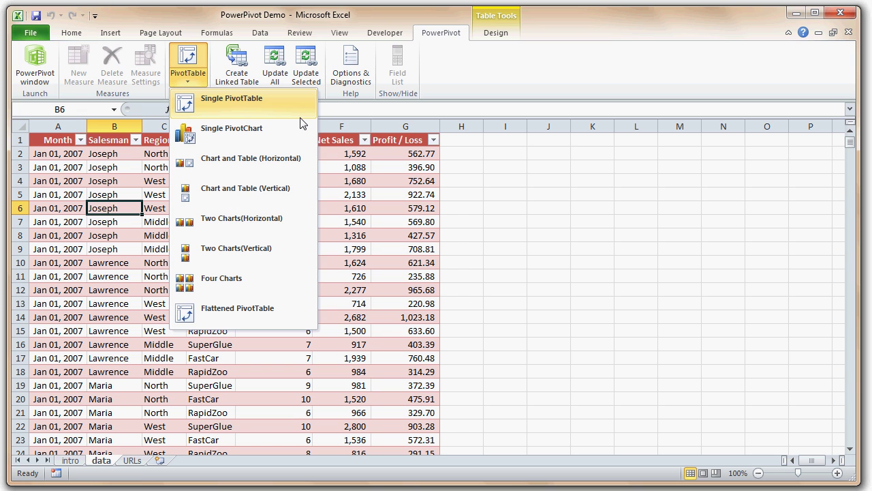
{"action": "left_click", "coordinate": [259, 294]}
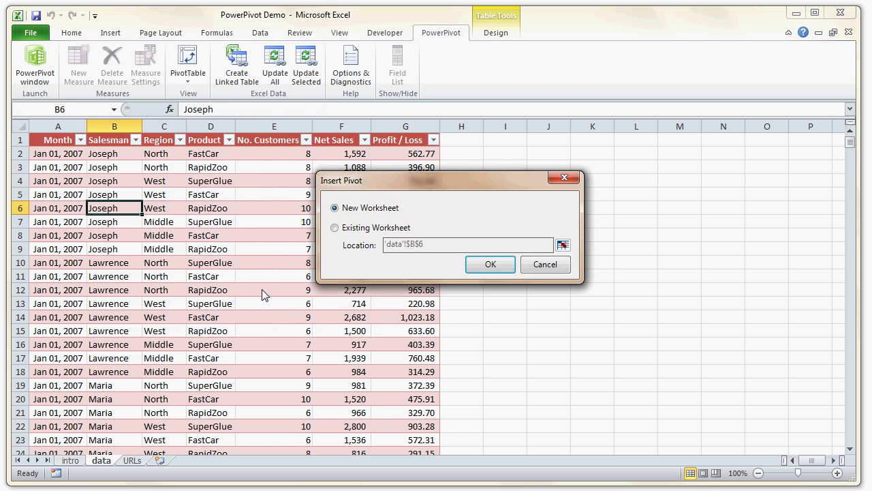
{"action": "left_click_drag", "start_coordinate": [415, 185], "coordinate": [316, 208]}
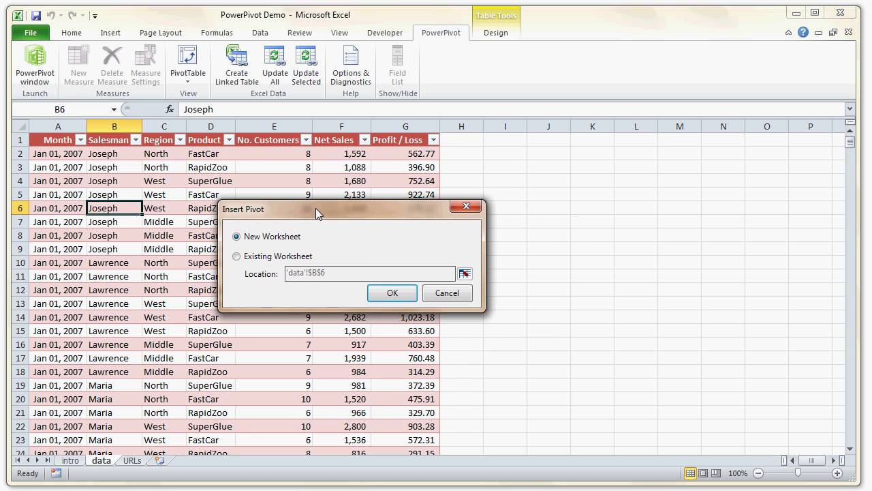
{"action": "left_click", "coordinate": [408, 300]}
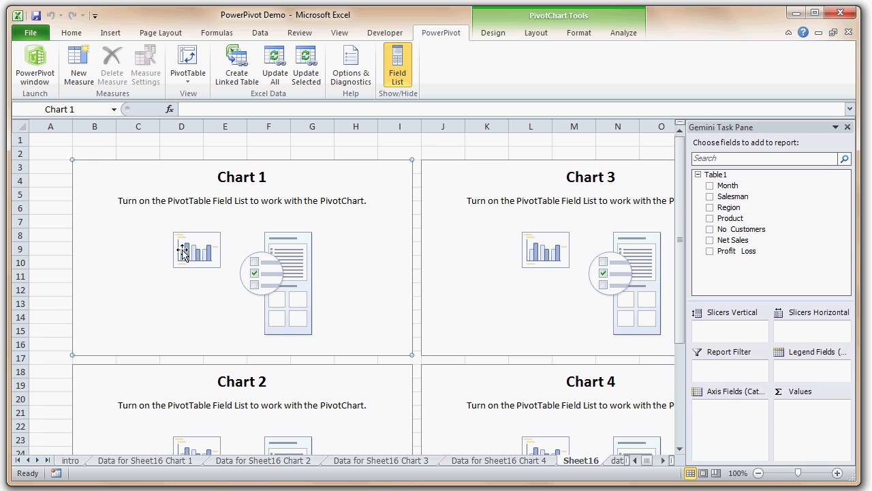
Set up Chart 1 with Month as the axis field and Net Sales as the values.
{"action": "left_click", "coordinate": [758, 473]}
{"action": "left_click", "coordinate": [759, 474]}
{"action": "left_click", "coordinate": [758, 474]}
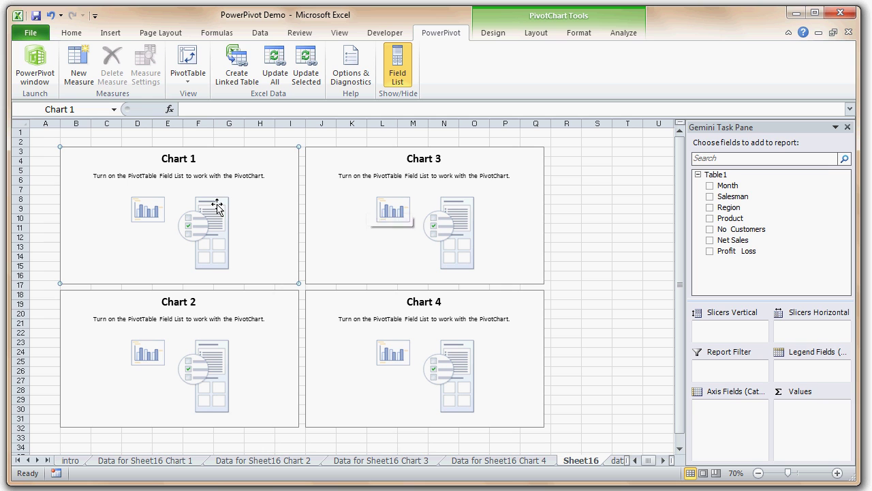
{"action": "left_click", "coordinate": [355, 207]}
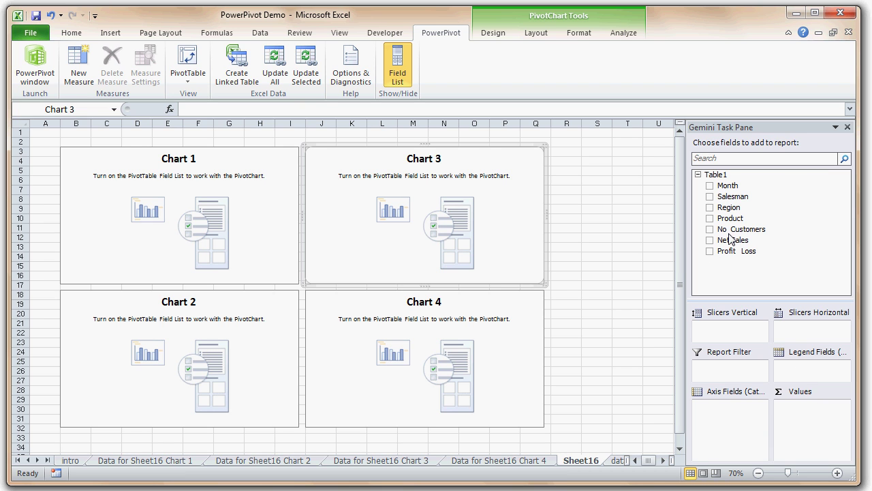
{"action": "left_click", "coordinate": [230, 199]}
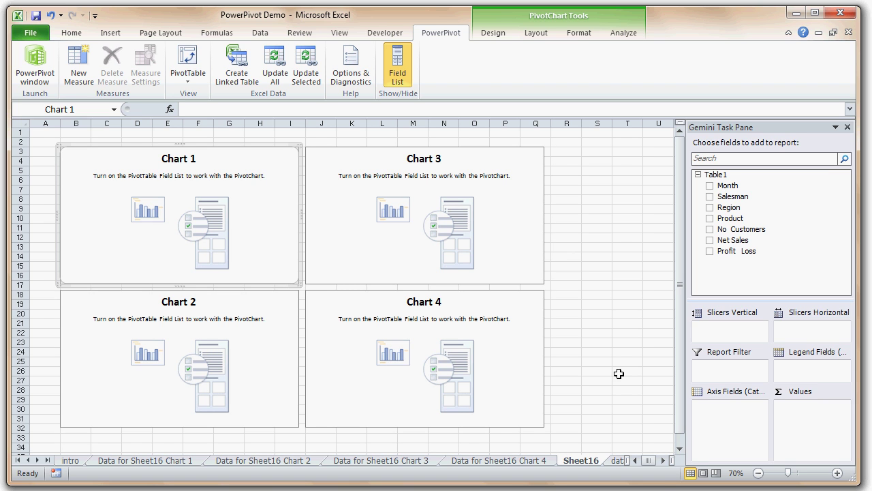
{"action": "left_click", "coordinate": [728, 187]}
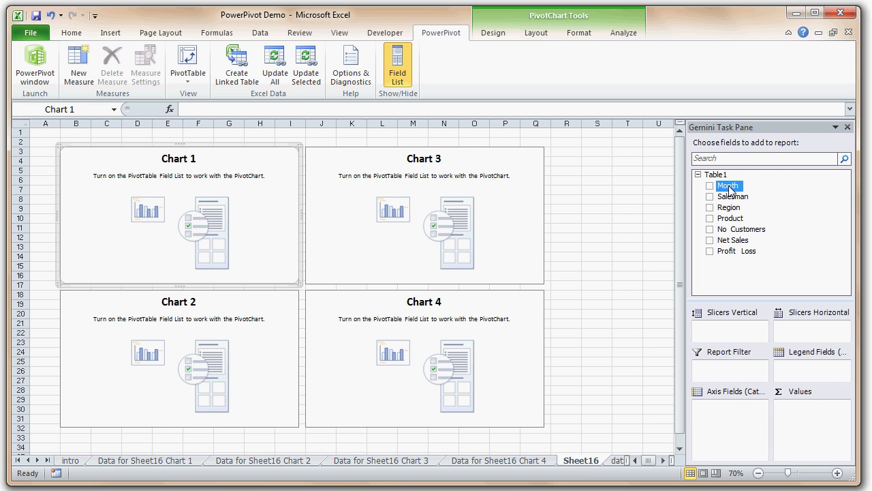
{"action": "left_click_drag", "start_coordinate": [730, 190], "coordinate": [753, 420]}
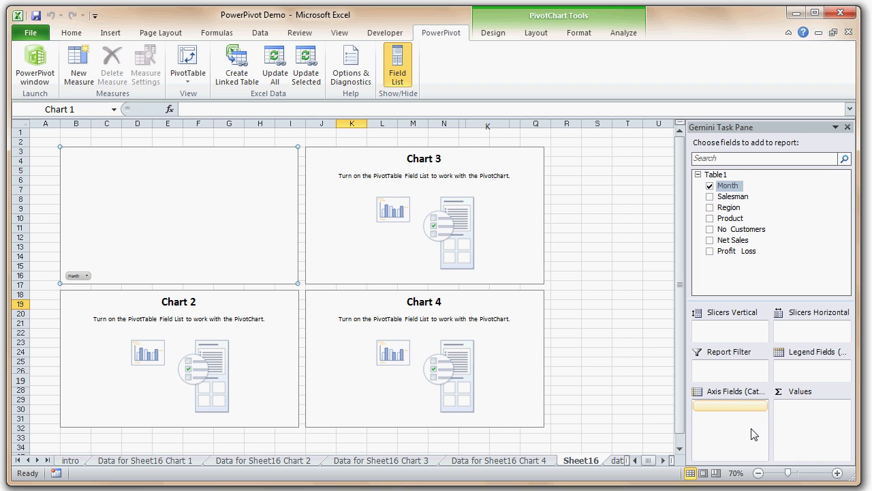
{"action": "left_click_drag", "start_coordinate": [741, 243], "coordinate": [811, 427]}
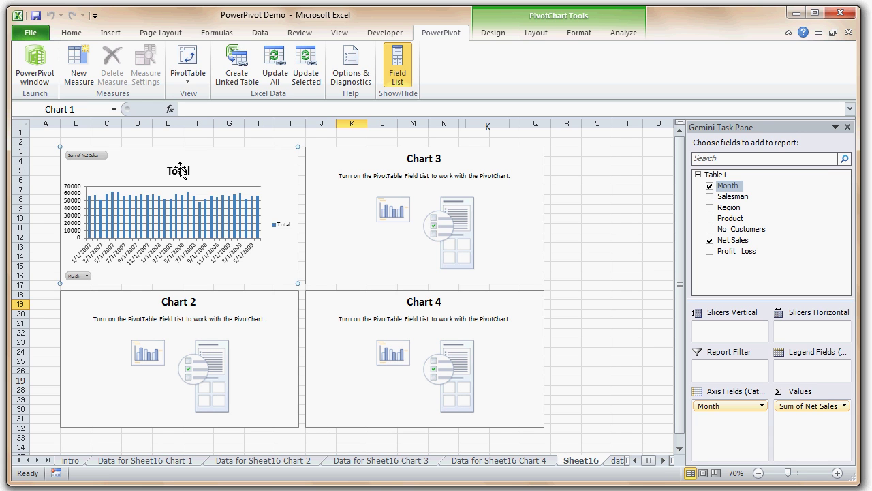
{"action": "mouse_move", "coordinate": [167, 218]}
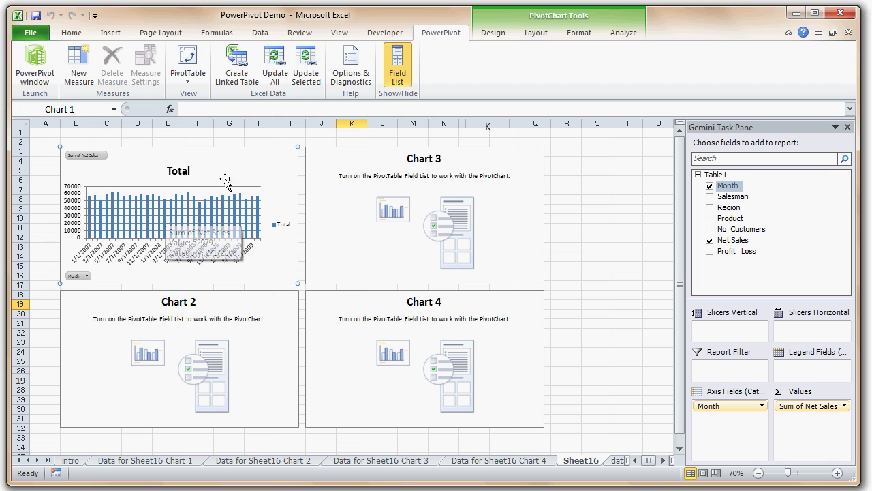
Set up Chart 3 with Salesman as the axis field and Net Sales as the values.
{"action": "left_click", "coordinate": [364, 228]}
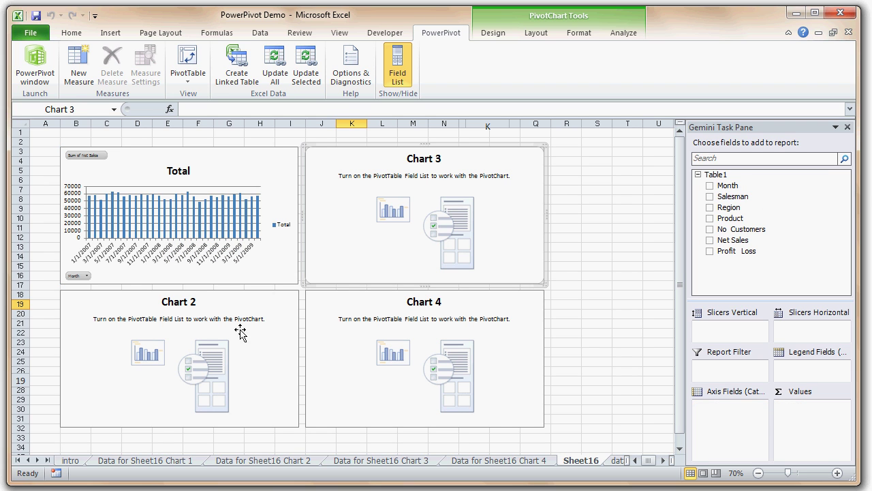
{"action": "left_click_drag", "start_coordinate": [741, 199], "coordinate": [736, 423]}
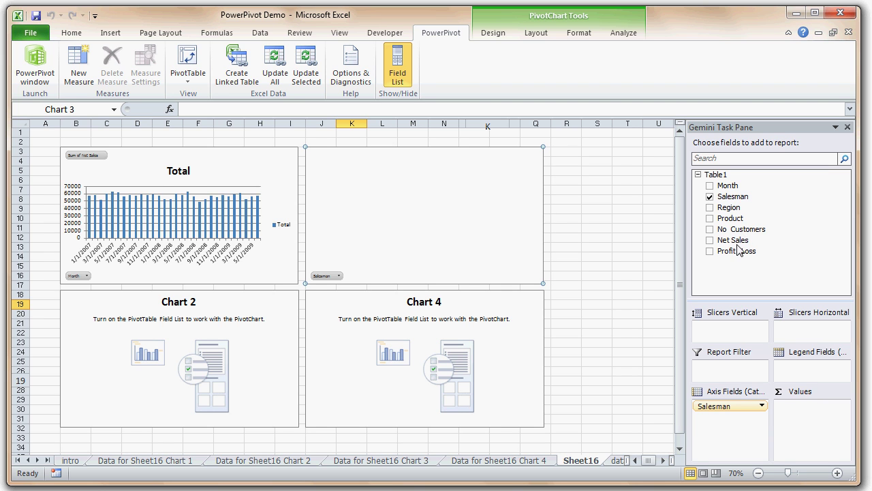
{"action": "left_click_drag", "start_coordinate": [738, 244], "coordinate": [811, 447]}
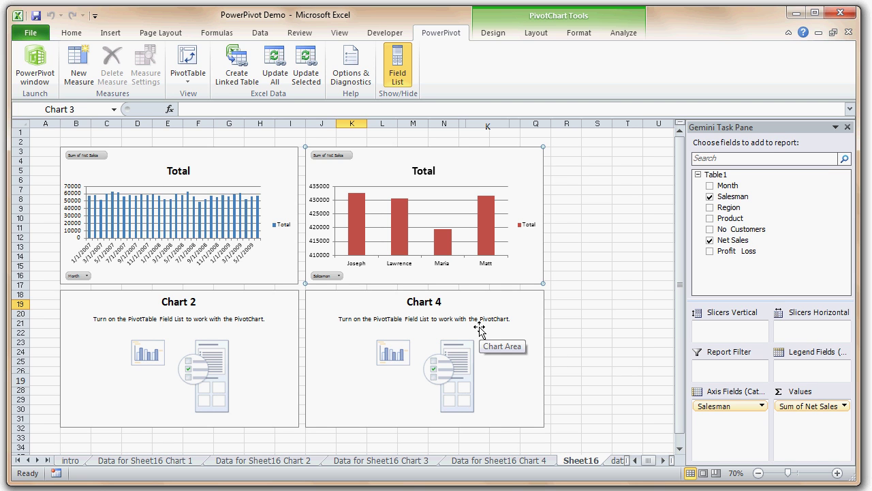
Set up Chart 2 with Region as the axis field and Net Sales as the values.
{"action": "left_click", "coordinate": [241, 353]}
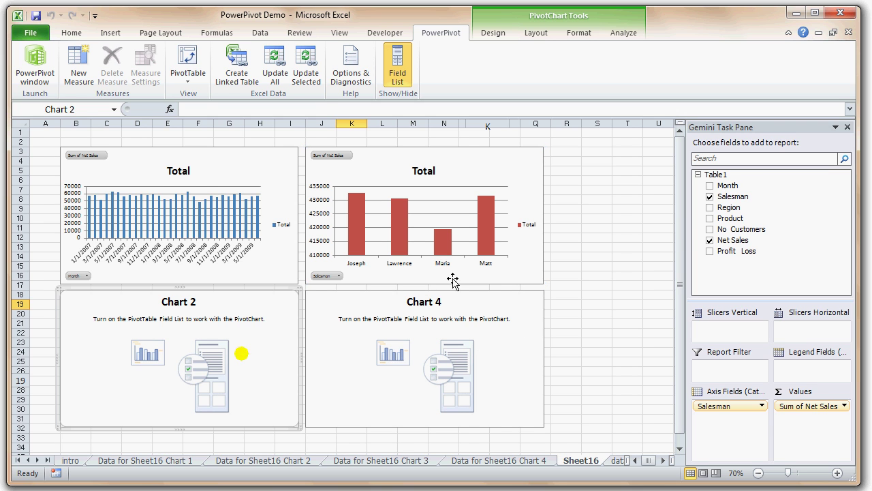
{"action": "left_click_drag", "start_coordinate": [736, 212], "coordinate": [735, 423]}
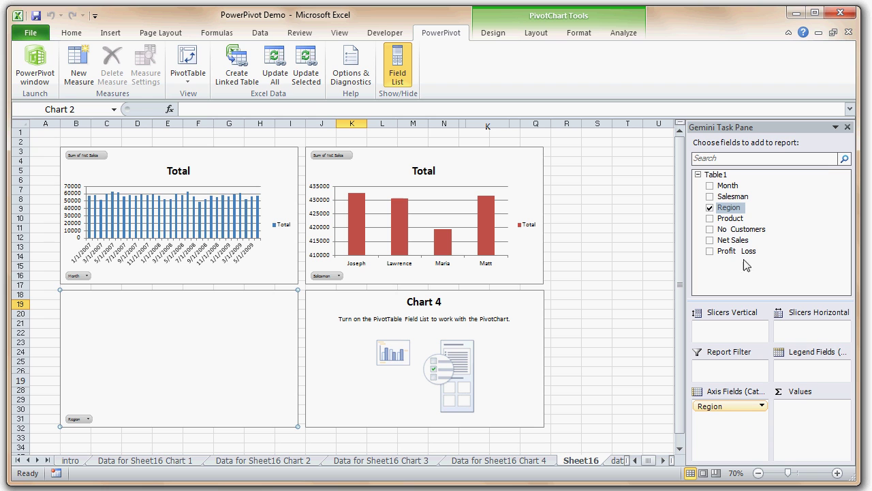
{"action": "mouse_move", "coordinate": [739, 244]}
{"action": "left_mouse_down"}
{"action": "mouse_move", "coordinate": [790, 356]}
{"action": "mouse_move", "coordinate": [808, 439]}
{"action": "left_mouse_up"}
Set up Chart 4 with Product as the axis field and Net Sales as the values.
{"action": "left_click", "coordinate": [535, 370]}
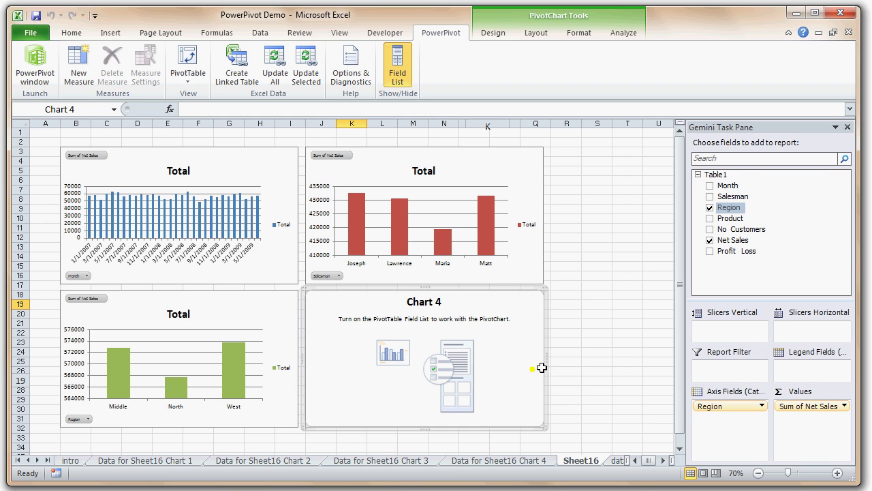
{"action": "left_click_drag", "start_coordinate": [731, 218], "coordinate": [732, 431]}
{"action": "left_click_drag", "start_coordinate": [739, 246], "coordinate": [800, 424]}
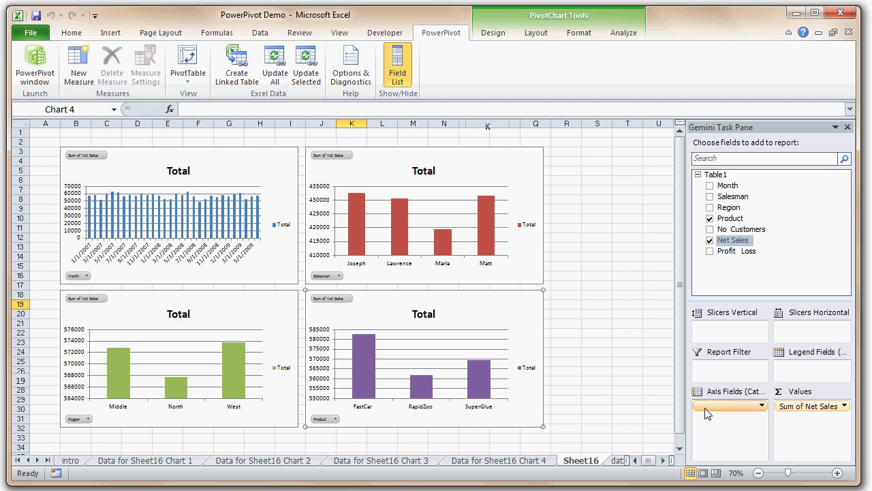
{"action": "left_click", "coordinate": [580, 267]}
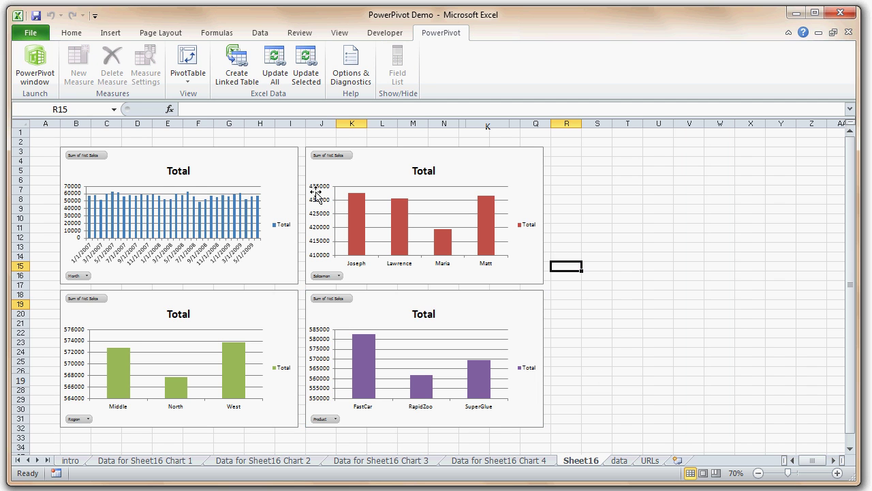
{"action": "left_click", "coordinate": [145, 179]}
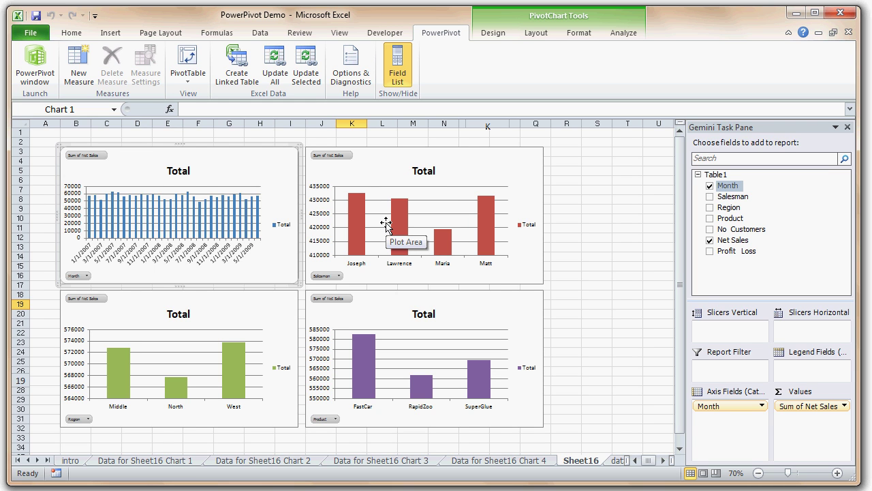
{"action": "left_click", "coordinate": [87, 275]}
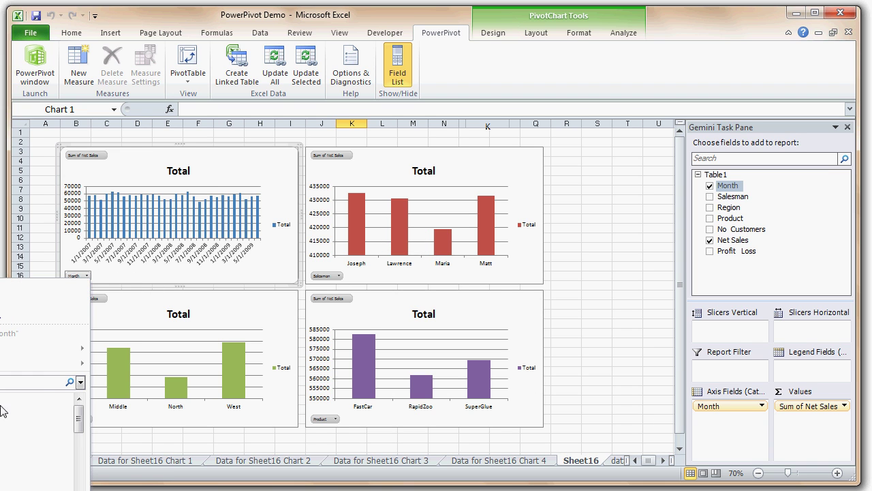
{"action": "left_click", "coordinate": [115, 274]}
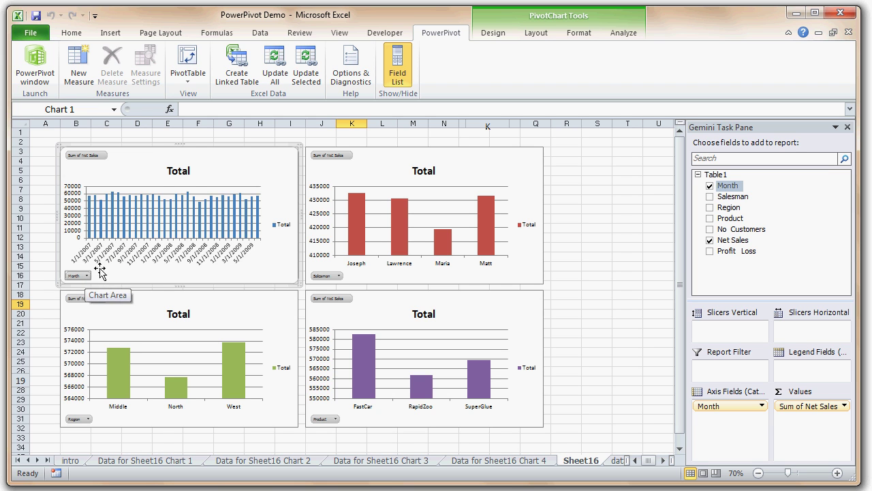
Filter the second salesman out of the net sales by salesman chart.
{"action": "left_click", "coordinate": [339, 276]}
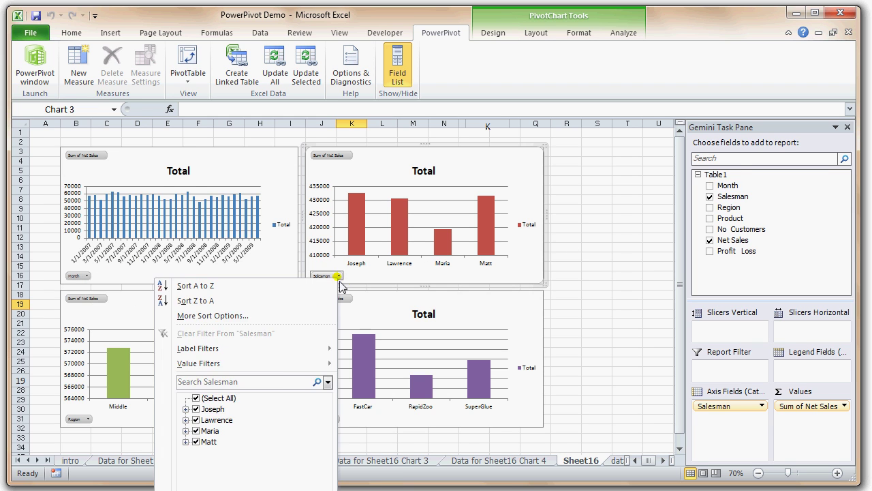
{"action": "left_click", "coordinate": [196, 419]}
{"action": "key", "text": "Return"}
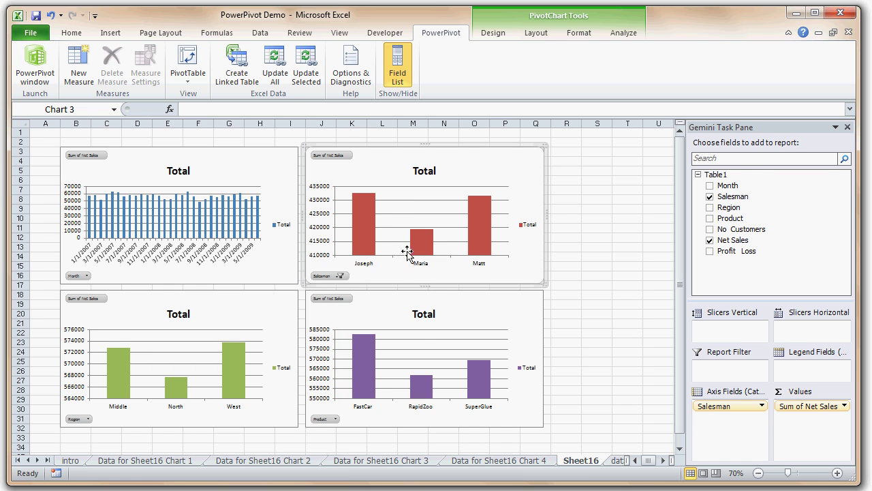
Include the excluded salesman again in the salesman chart's filter.
{"action": "left_click", "coordinate": [340, 275]}
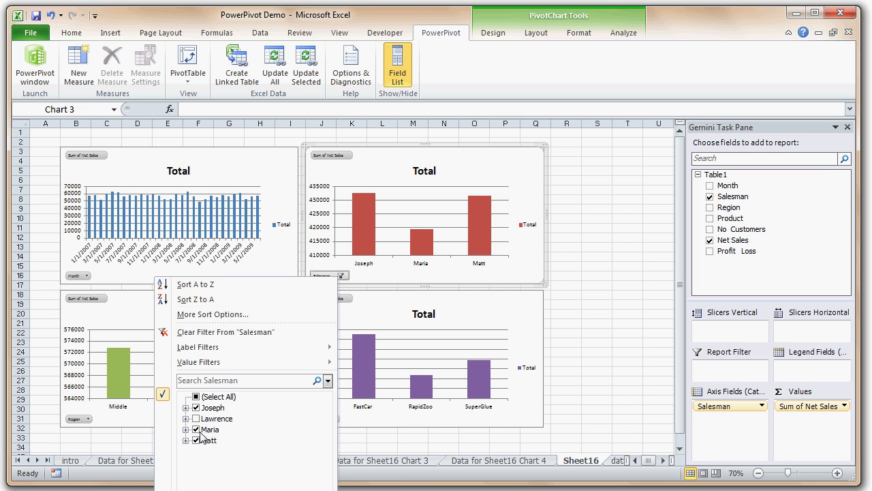
{"action": "left_click", "coordinate": [196, 419]}
{"action": "key", "text": "Return"}
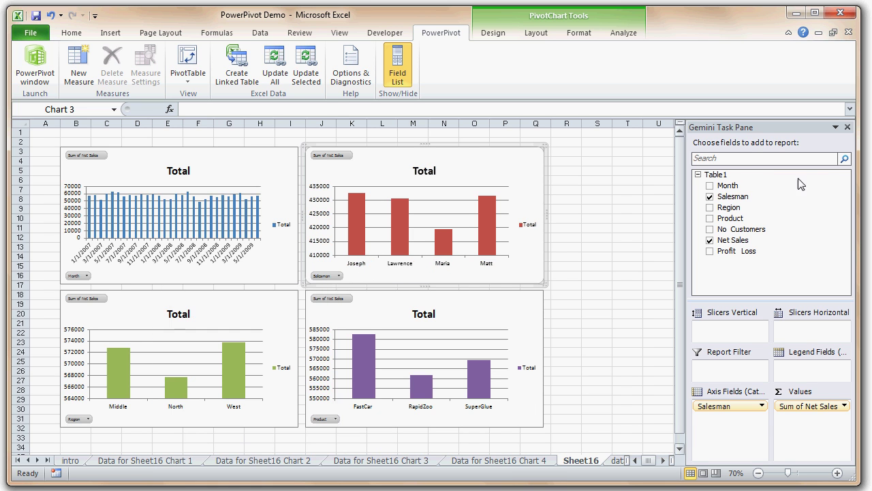
Add Profit Loss as a report filter on the salesman chart and remove that field again.
{"action": "left_click", "coordinate": [719, 369]}
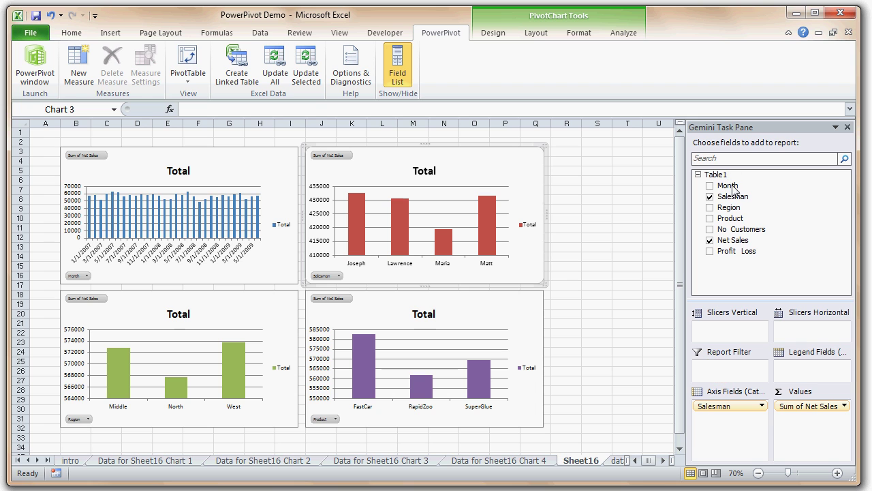
{"action": "left_click_drag", "start_coordinate": [742, 253], "coordinate": [708, 368]}
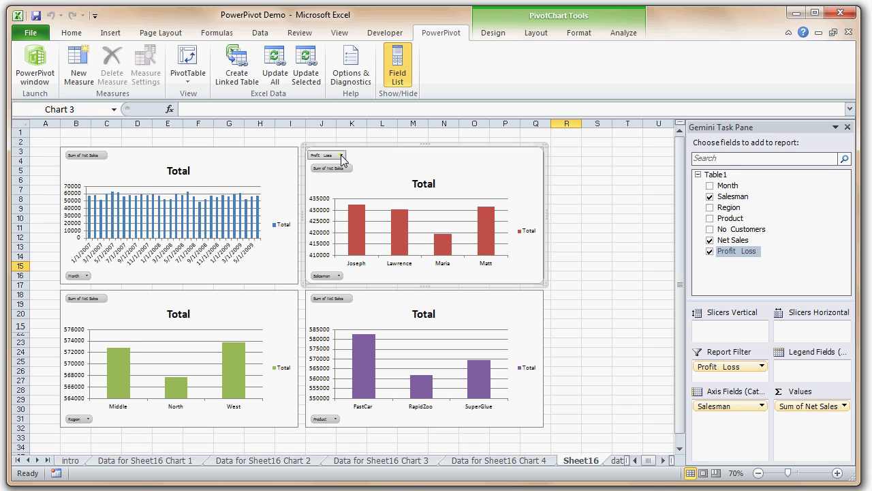
{"action": "left_click", "coordinate": [762, 367]}
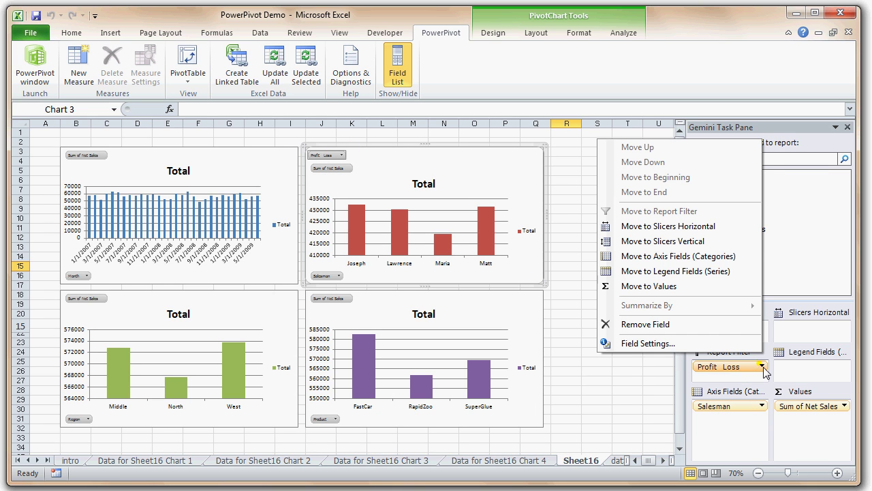
{"action": "left_click", "coordinate": [658, 326]}
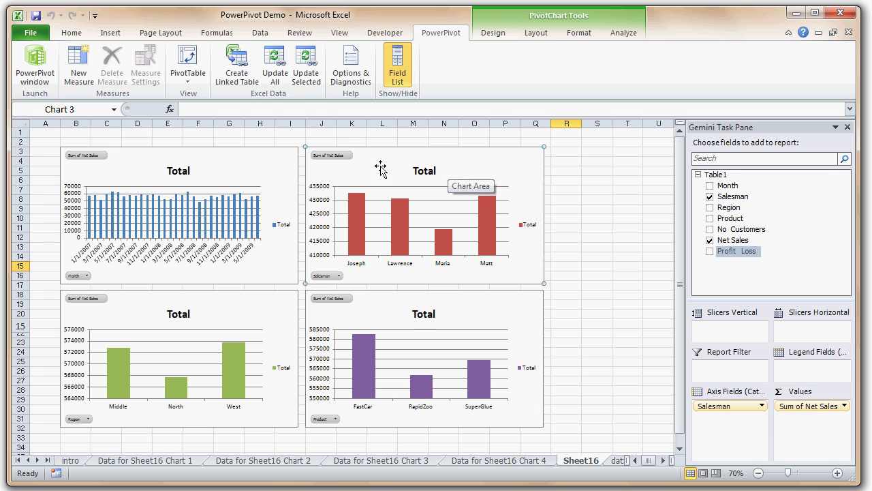
{"action": "left_click", "coordinate": [323, 156]}
{"action": "right_click", "coordinate": [324, 154]}
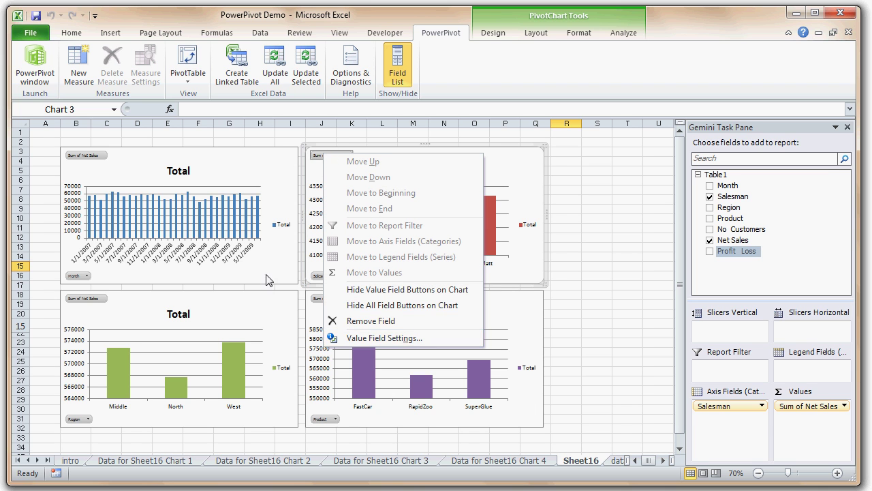
{"action": "left_click", "coordinate": [306, 191]}
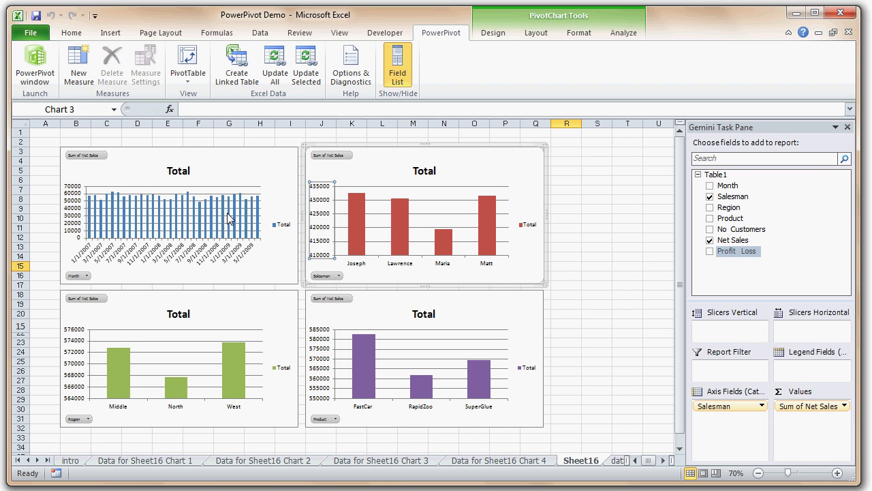
{"action": "left_click", "coordinate": [189, 172]}
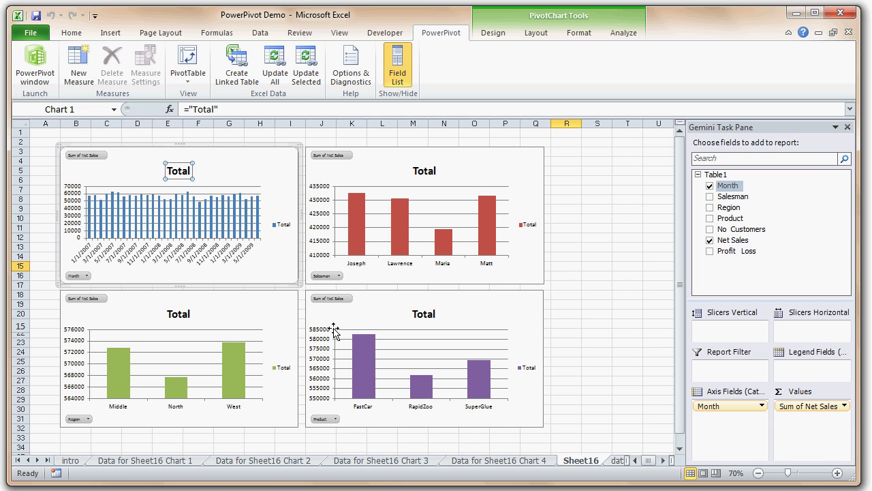
{"action": "left_click", "coordinate": [506, 147]}
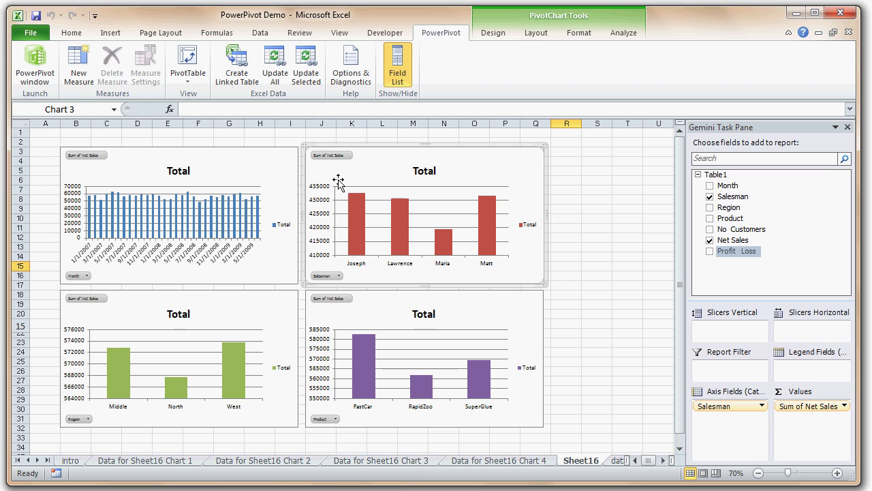
Inspect the salesman chart's data series and its source PivotTable on the Data for Sheet16 Chart 3 sheet.
{"action": "left_click", "coordinate": [361, 211]}
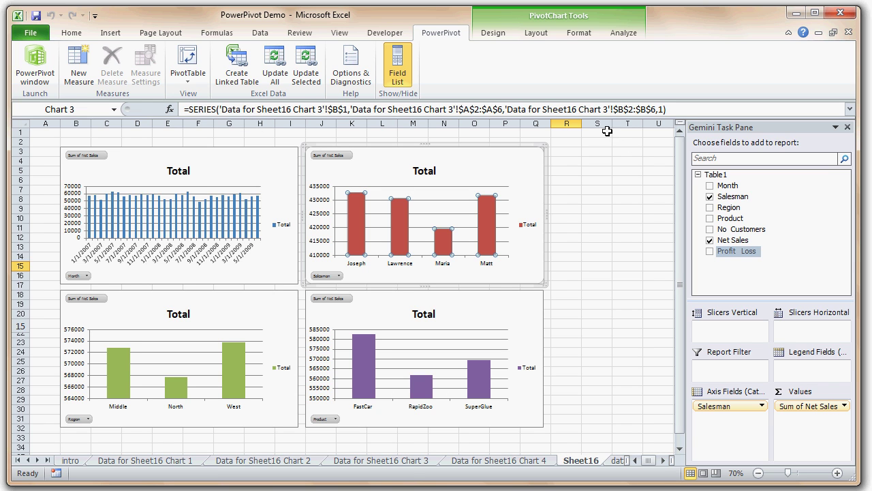
{"action": "left_click", "coordinate": [385, 461]}
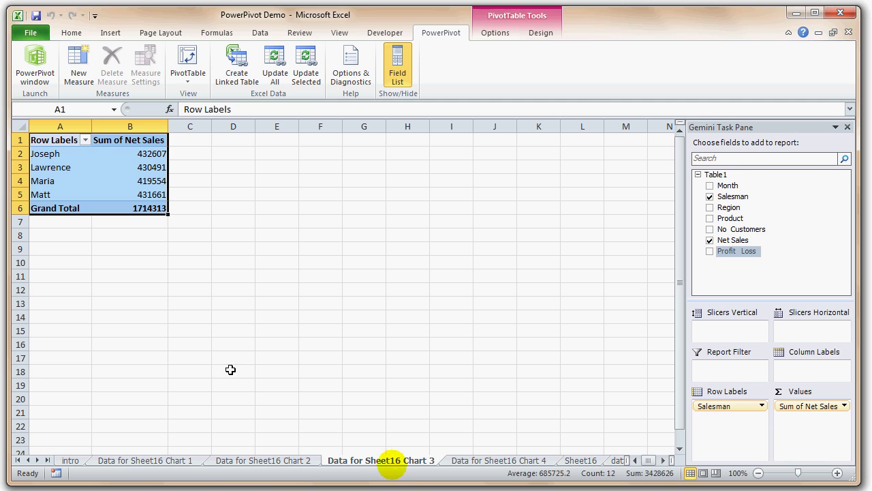
{"action": "left_click", "coordinate": [193, 292]}
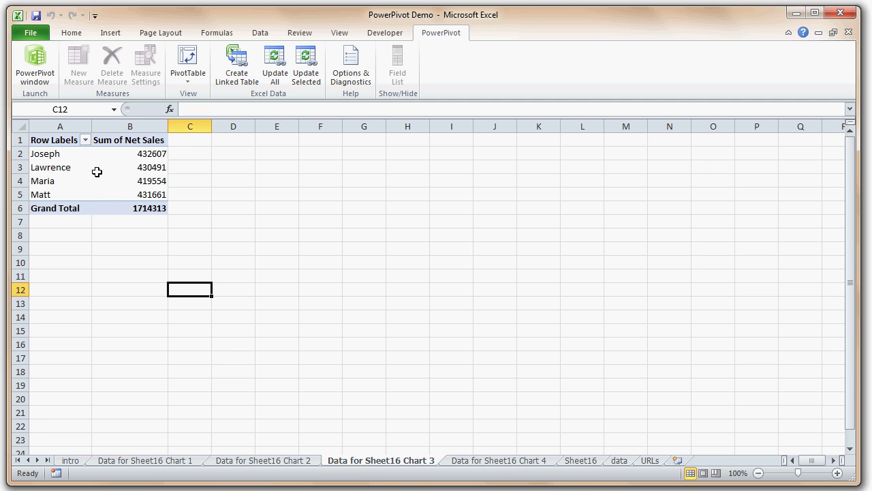
{"action": "left_click_drag", "start_coordinate": [148, 204], "coordinate": [34, 139]}
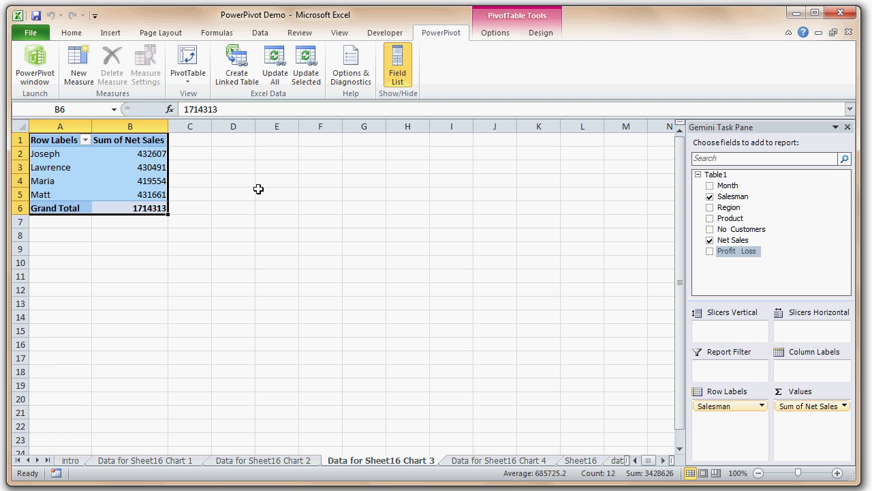
Look through the source PivotTable sheets of Charts 1, 2, 3 and 4 and return to the Chart 3 data sheet.
{"action": "left_click", "coordinate": [185, 463]}
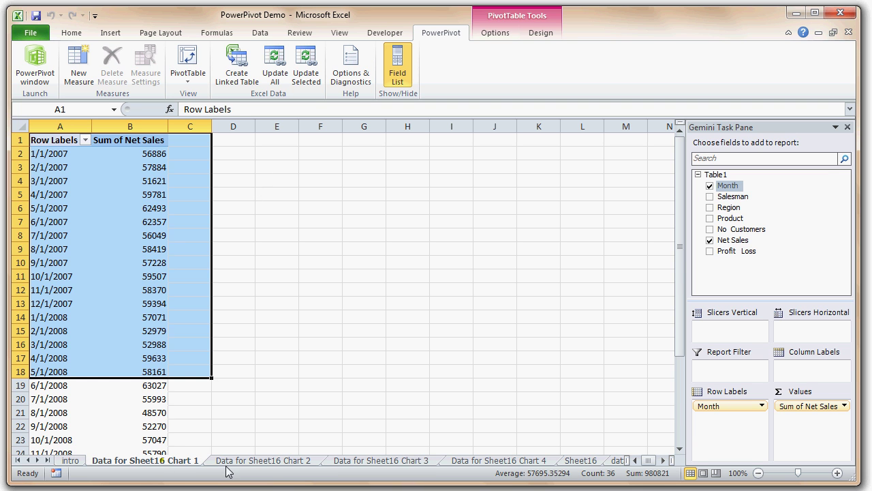
{"action": "left_click", "coordinate": [269, 463]}
{"action": "left_click", "coordinate": [401, 463]}
{"action": "left_click", "coordinate": [496, 465]}
{"action": "left_click", "coordinate": [360, 465]}
Examine the salesman labels, net sales values and grand total in the Chart 3 source PivotTable.
{"action": "left_click", "coordinate": [61, 145]}
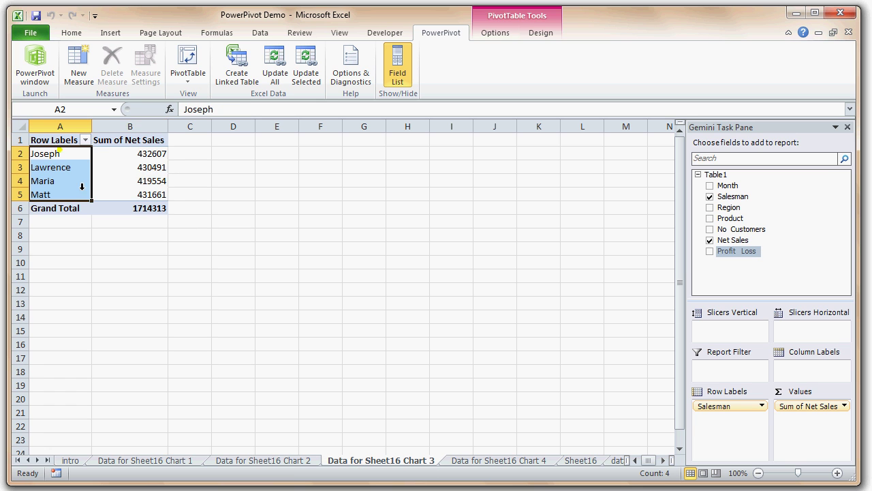
{"action": "left_click", "coordinate": [69, 208]}
{"action": "left_click", "coordinate": [146, 195]}
{"action": "left_click", "coordinate": [138, 153]}
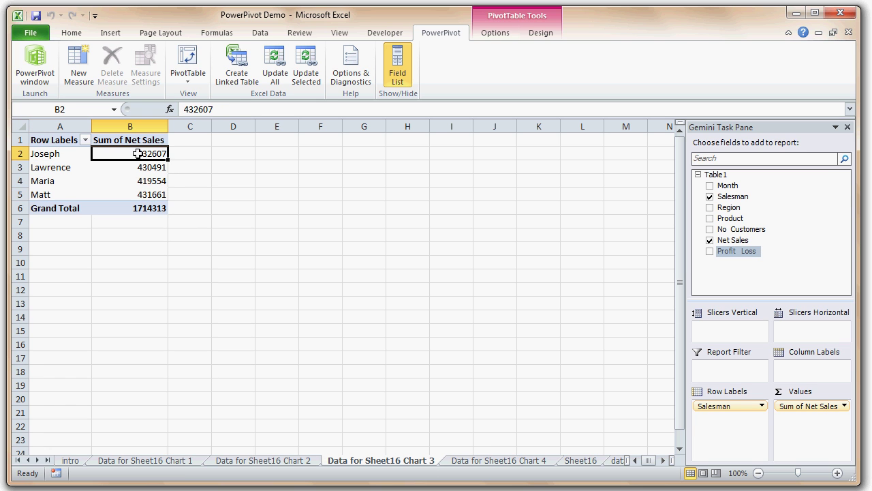
{"action": "left_click_drag", "start_coordinate": [61, 157], "coordinate": [56, 197]}
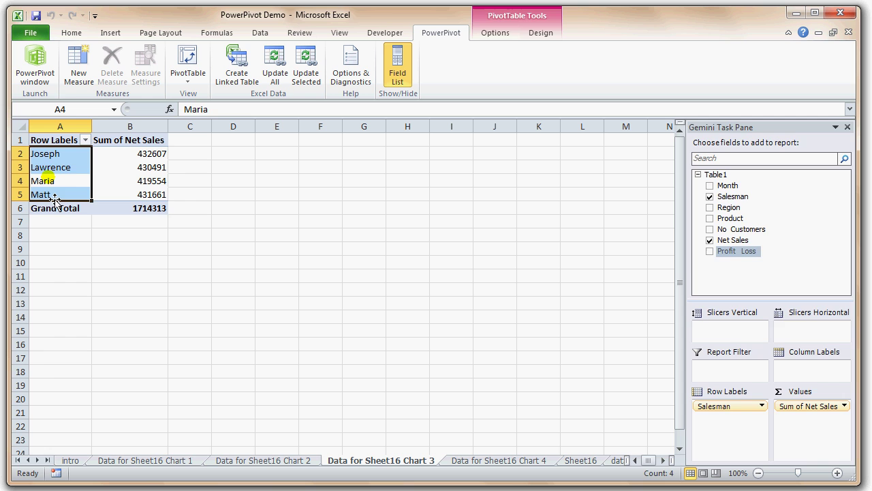
{"action": "left_click", "coordinate": [145, 218]}
{"action": "left_click", "coordinate": [155, 196]}
{"action": "left_click", "coordinate": [150, 207]}
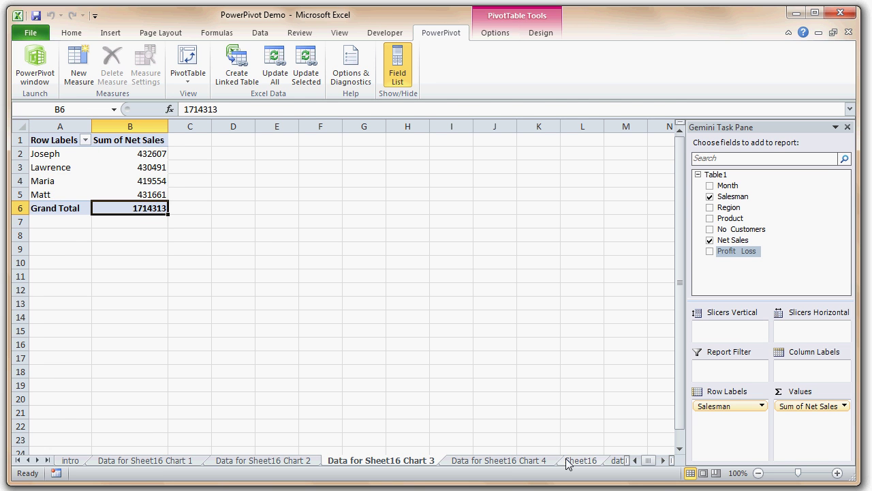
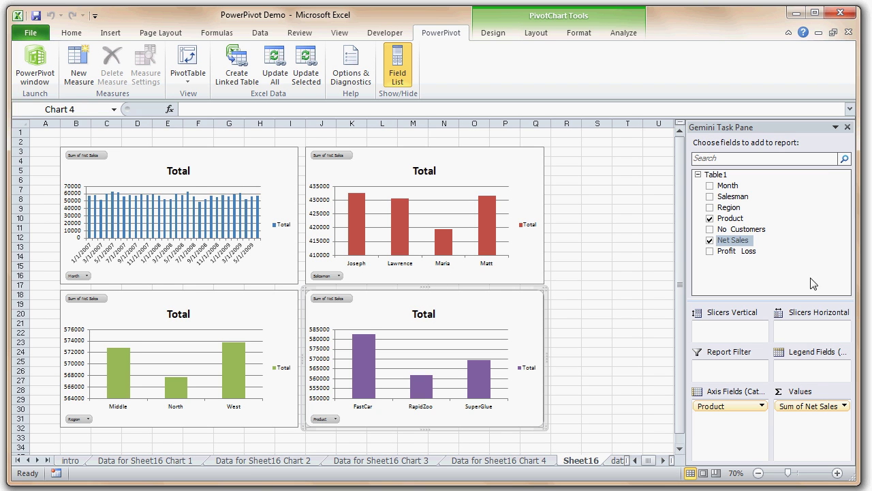
On the product chart's sheet, add Salesman as a report filter and move it to the vertical slicers.
{"action": "left_click_drag", "start_coordinate": [729, 200], "coordinate": [736, 372]}
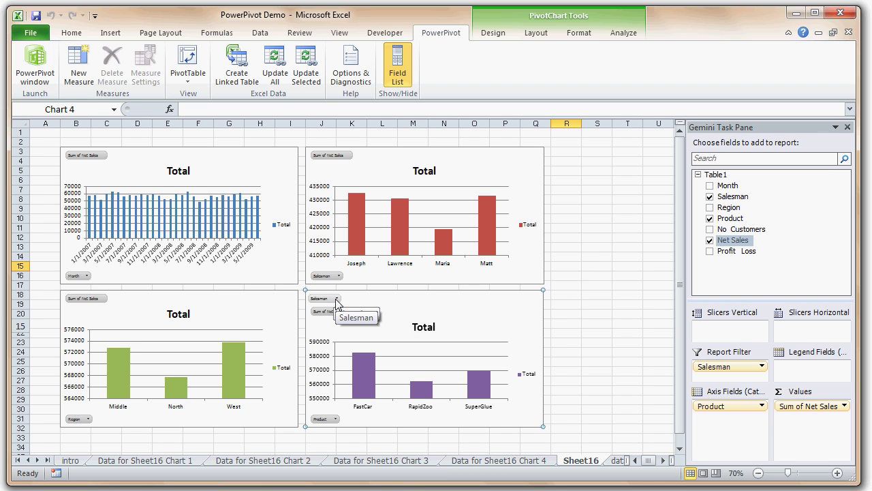
{"action": "left_click_drag", "start_coordinate": [716, 368], "coordinate": [720, 341]}
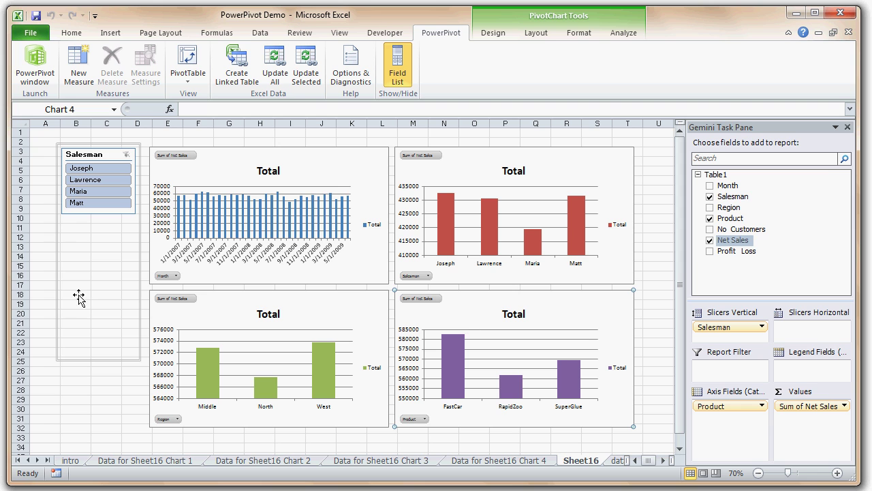
Filter the four charts through the Salesman slicer by single salesmen, from the last to the first, and clear the slicer's filter.
{"action": "left_click", "coordinate": [94, 203]}
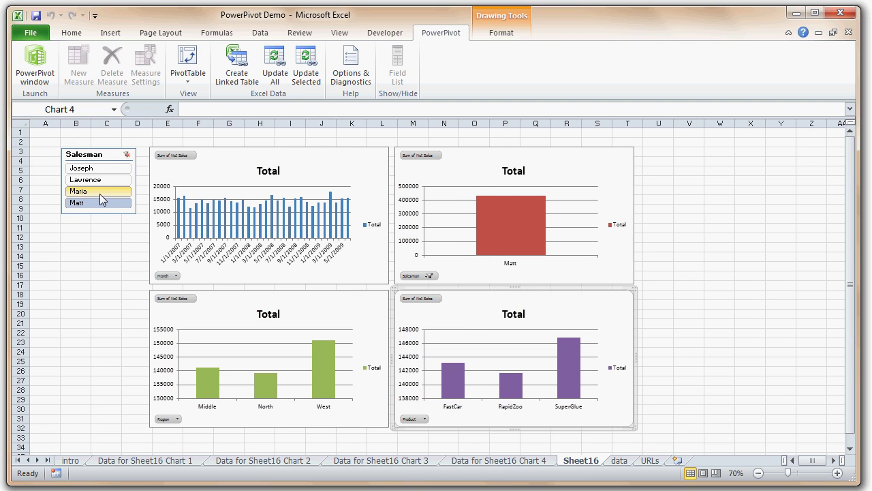
{"action": "left_click", "coordinate": [101, 193]}
{"action": "left_click", "coordinate": [99, 178]}
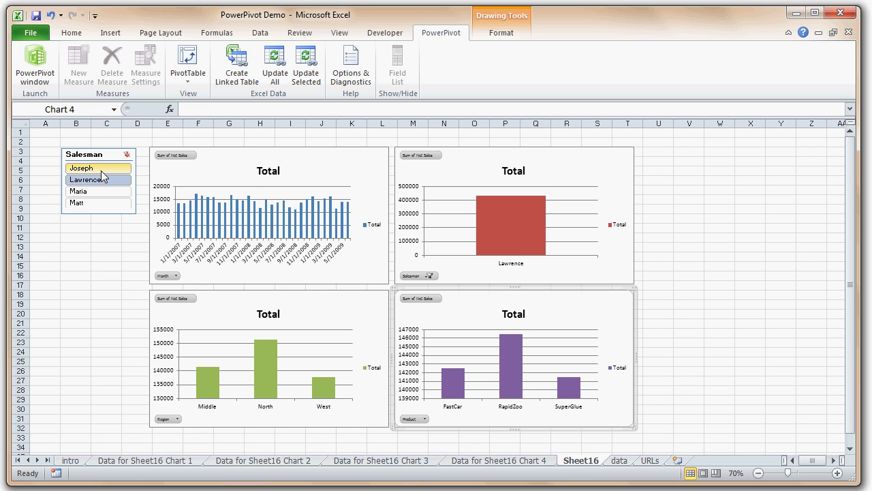
{"action": "left_click", "coordinate": [101, 169]}
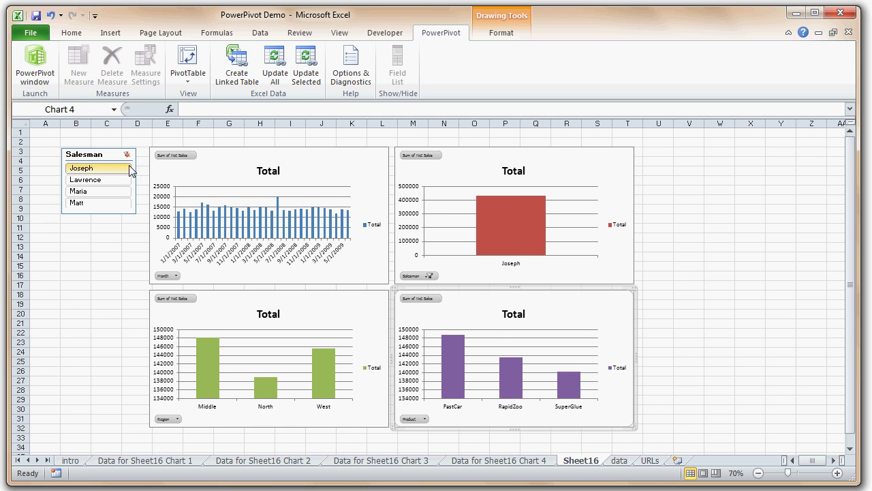
{"action": "left_click", "coordinate": [127, 154]}
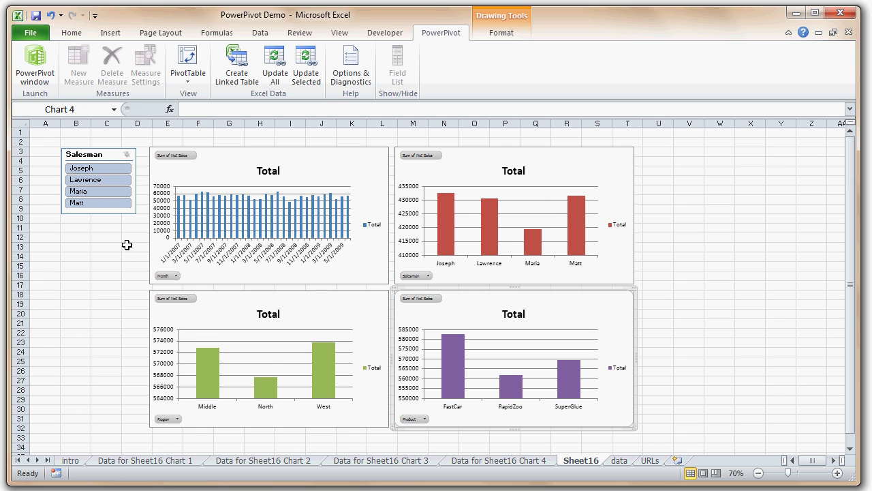
Select the Salesman slicer and remove the Salesman field from the vertical slicers.
{"action": "left_click", "coordinate": [478, 317]}
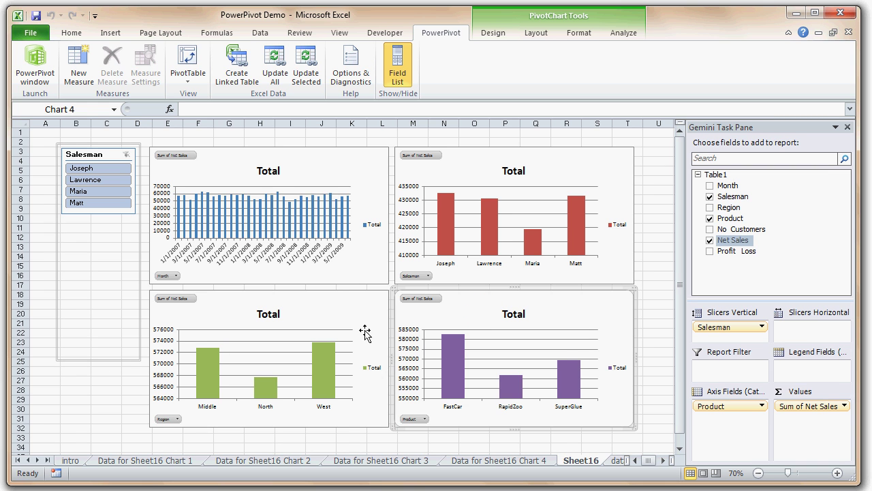
{"action": "left_click", "coordinate": [136, 143]}
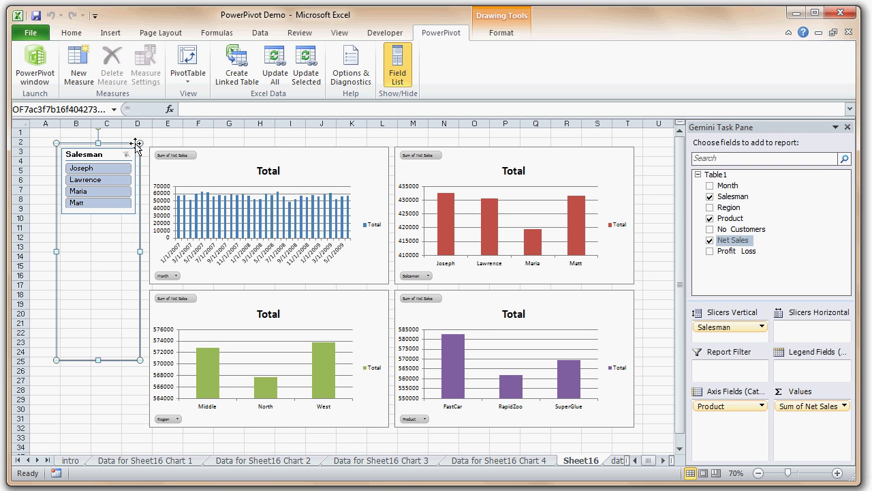
{"action": "left_click", "coordinate": [136, 143]}
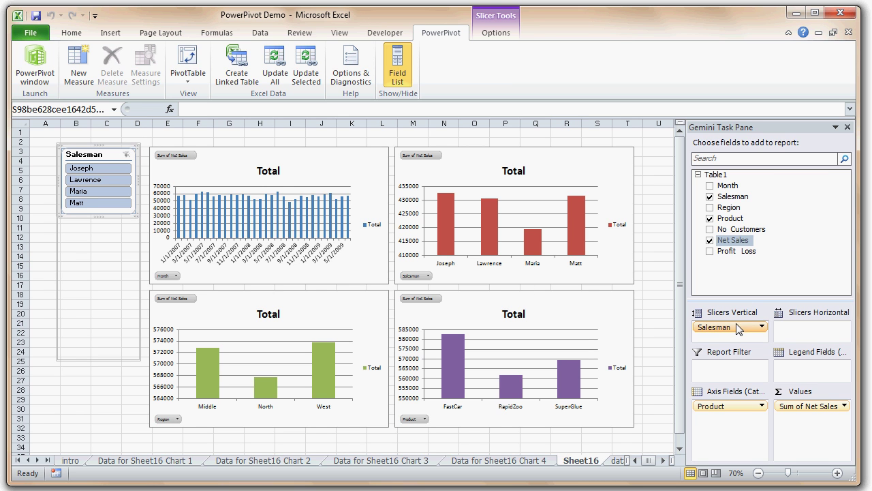
{"action": "left_click_drag", "start_coordinate": [737, 329], "coordinate": [750, 273]}
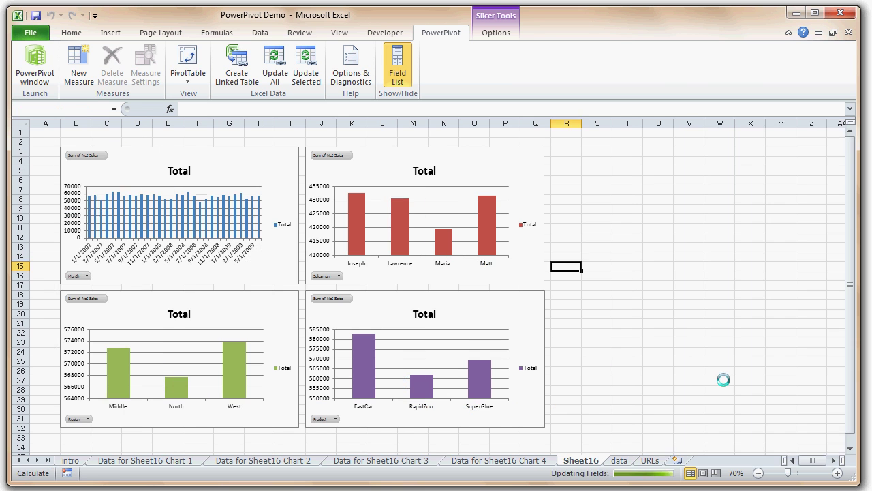
Select the product chart on the dashboard and switch to the intro sheet.
{"action": "left_click", "coordinate": [409, 294]}
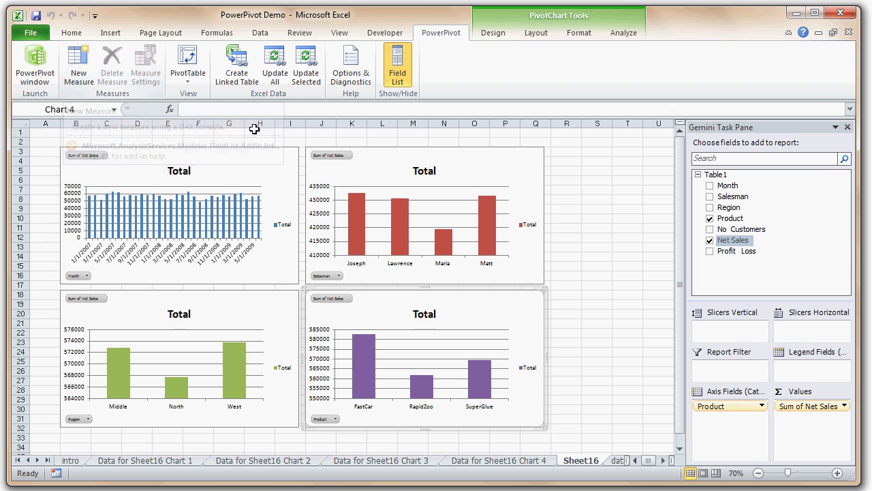
{"action": "mouse_move", "coordinate": [377, 399]}
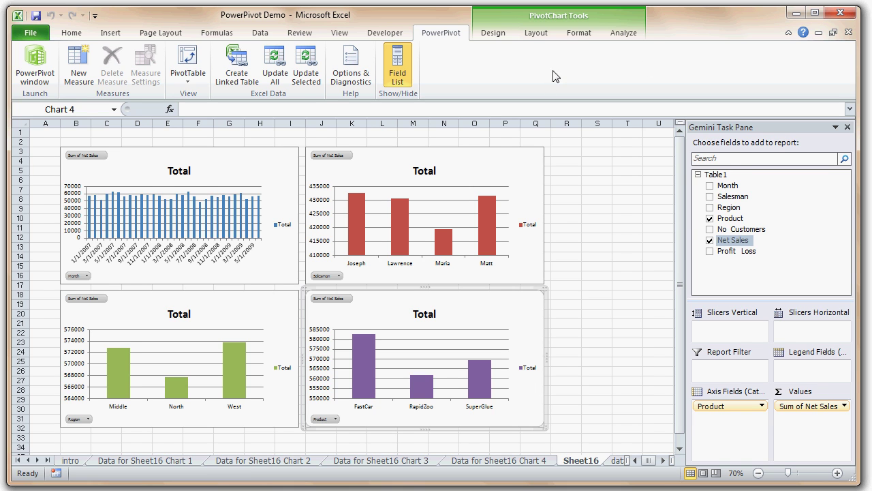
{"action": "left_click", "coordinate": [79, 461]}
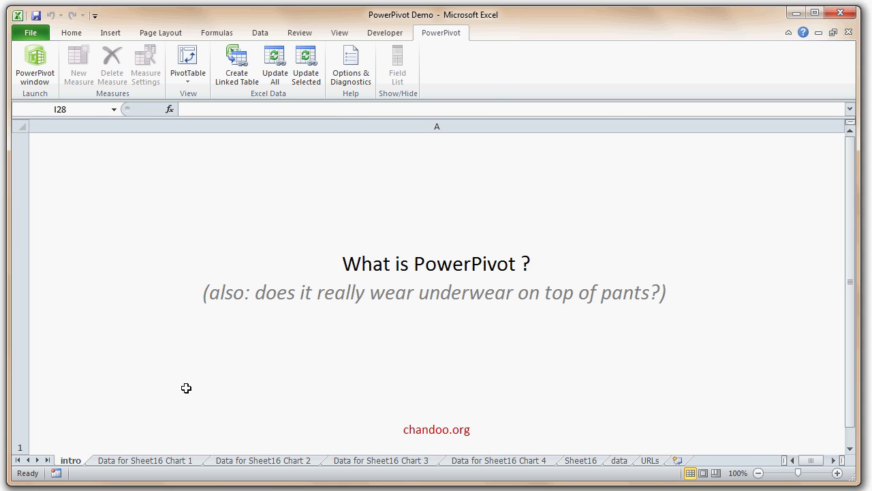